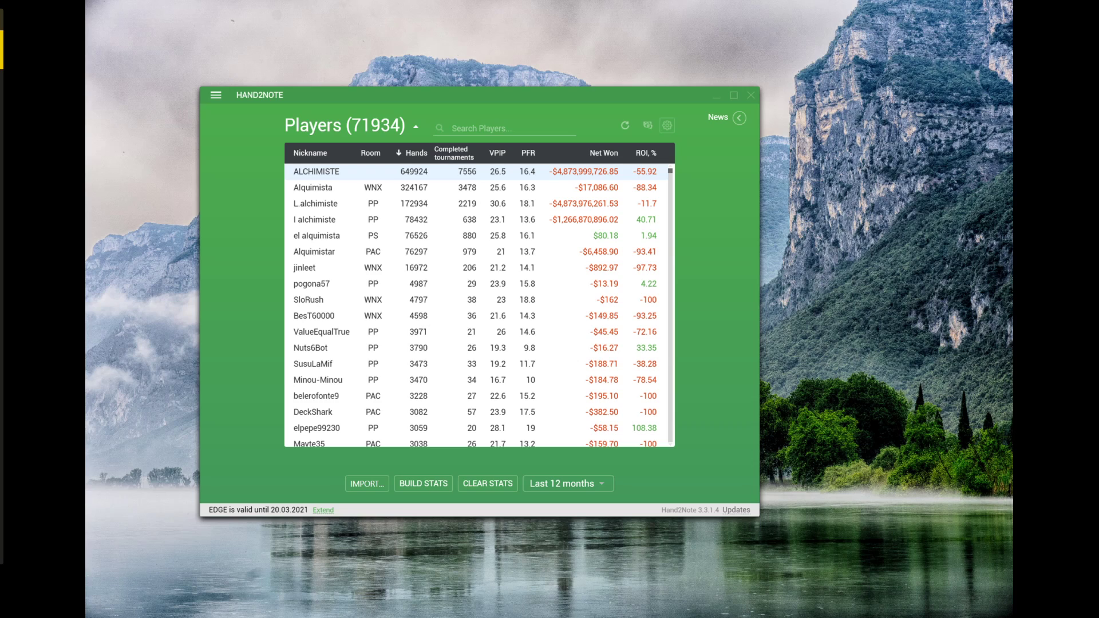
- Open the Stats Editor and move its window clear of the screen edge
click(216, 95)
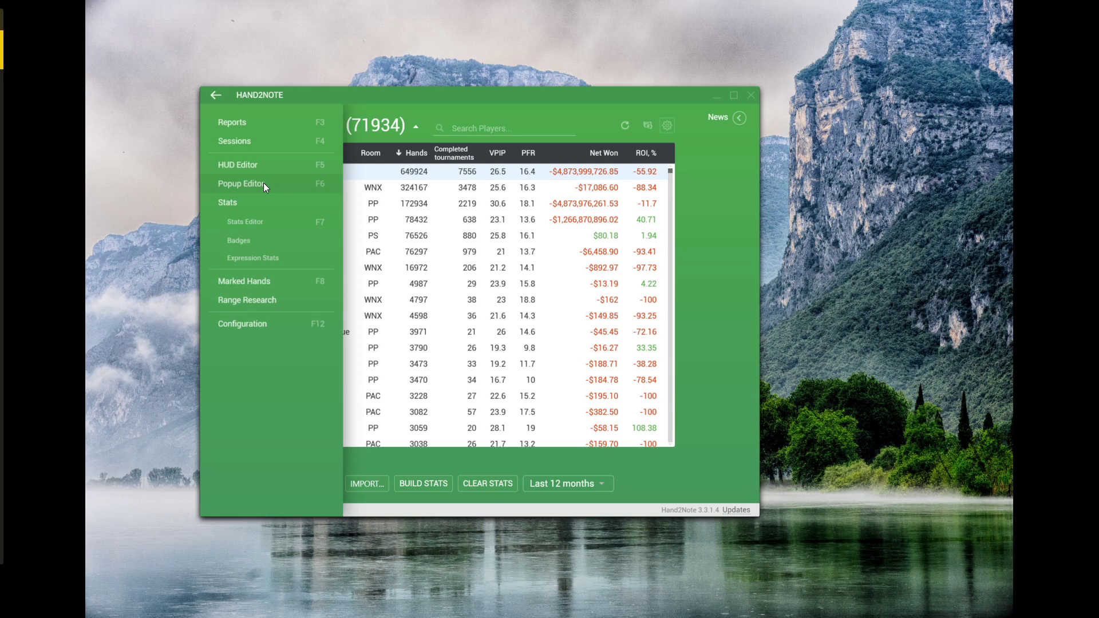
click(274, 221)
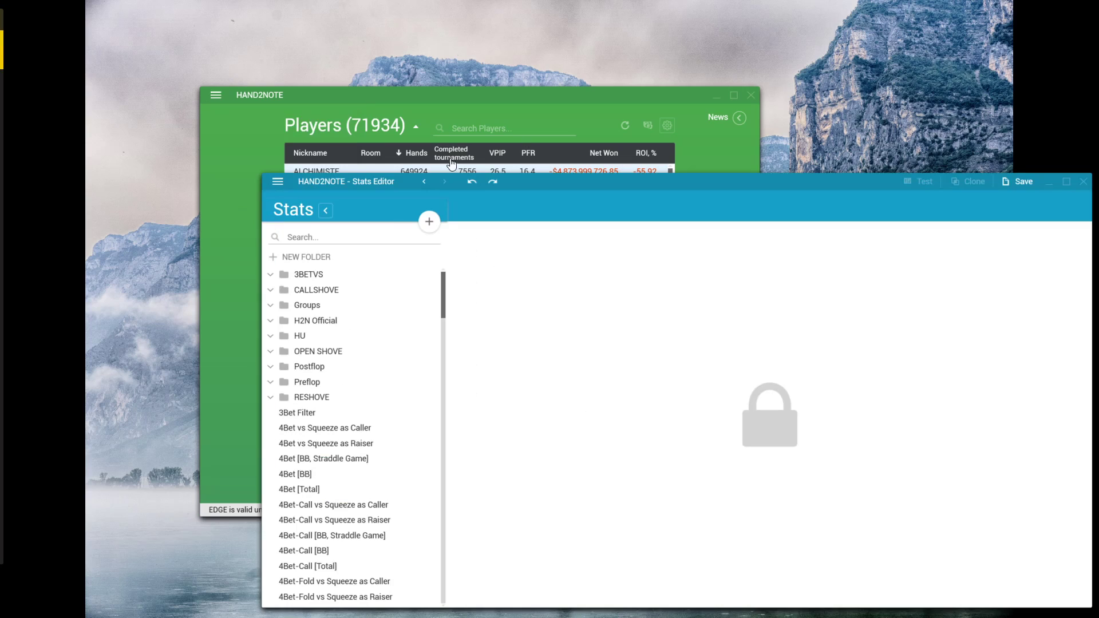
drag(558, 177, 429, 78)
- Open the existing 4Bet-Call [BB] stat and examine how its preflop action sequence is built
scroll(218, 356, down, 4)
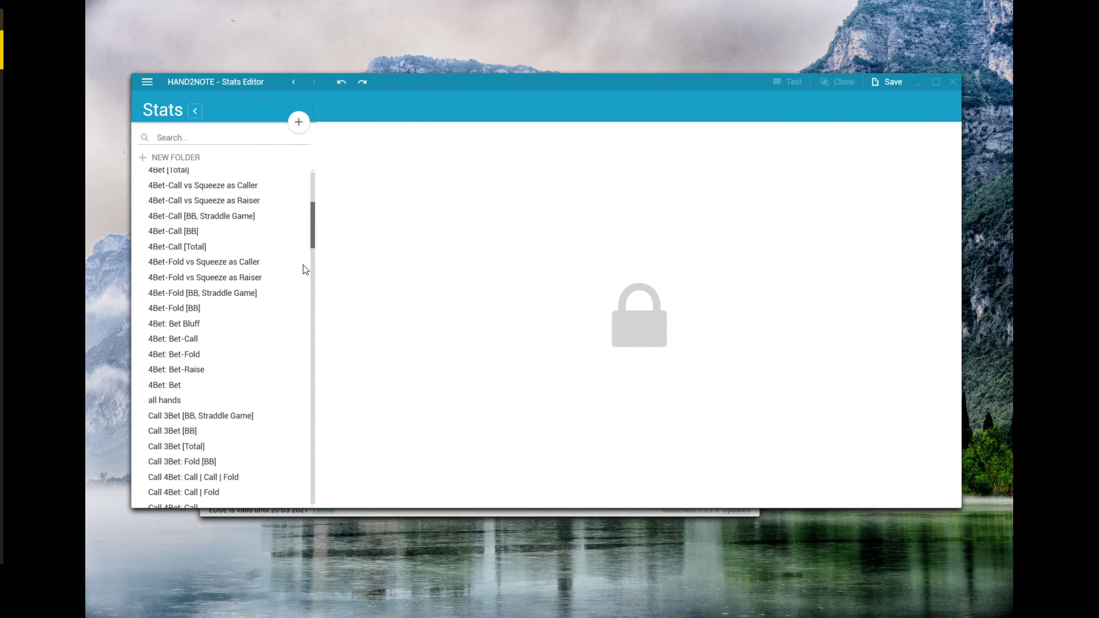
click(311, 230)
drag(312, 237, 310, 191)
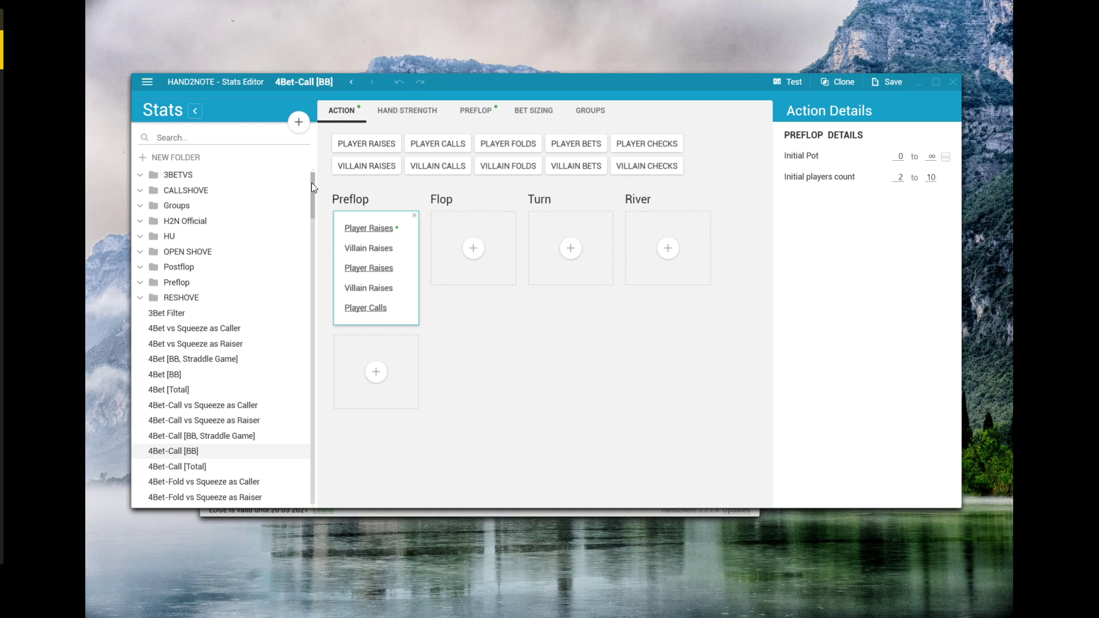
- Create a new stat with a preflop Player Raises action restricted to the BTN position and to First non-fold action on street
click(298, 122)
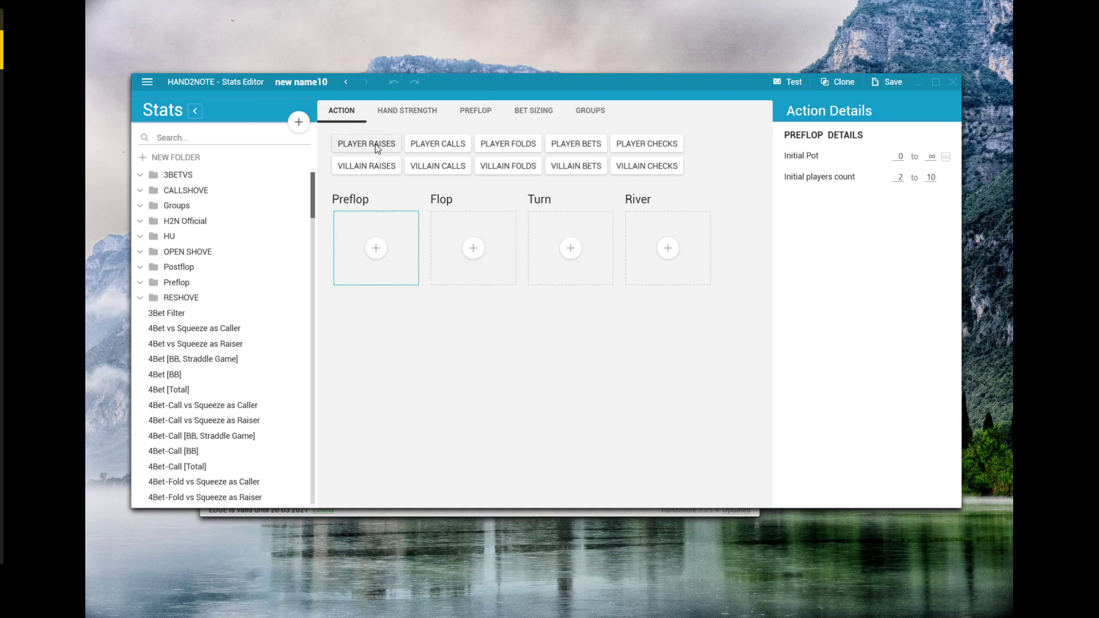
click(361, 143)
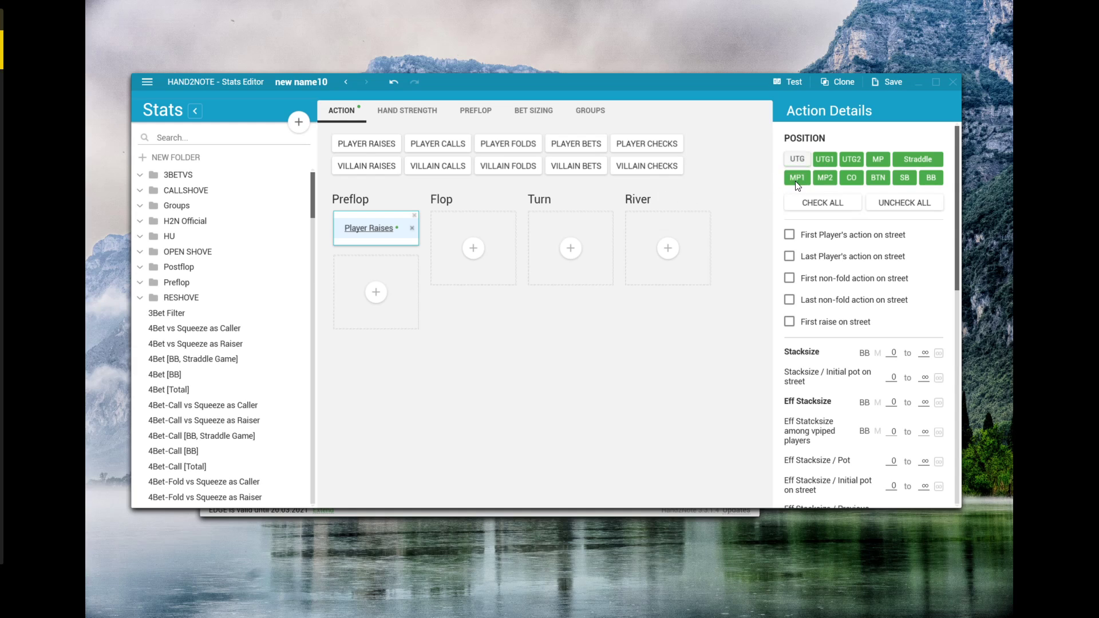
click(905, 158)
click(908, 177)
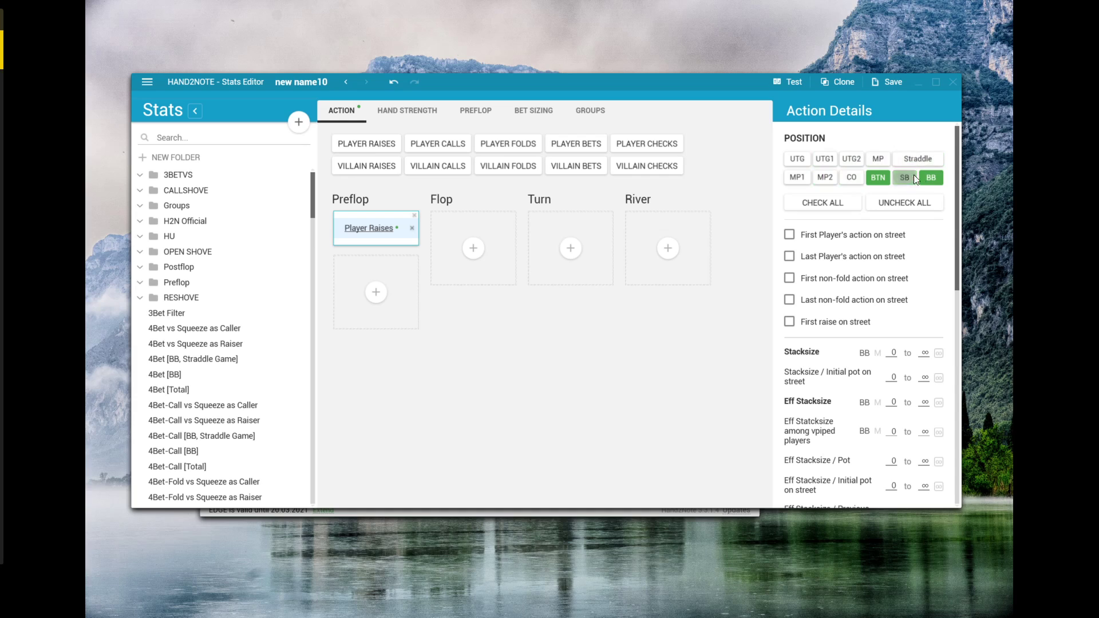
click(853, 181)
click(824, 177)
click(828, 178)
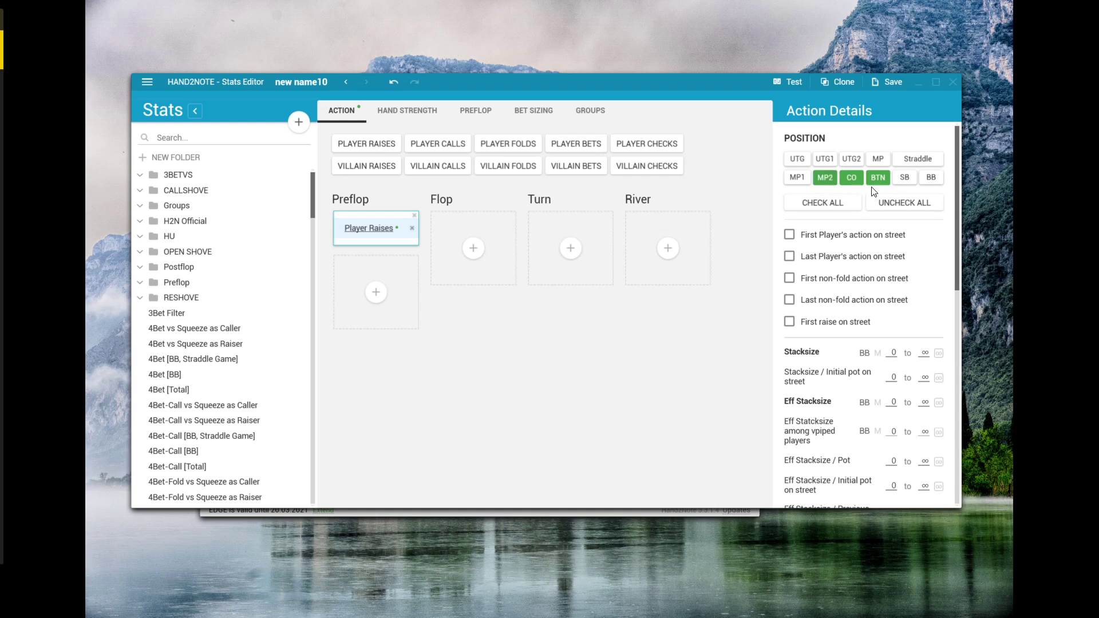
click(827, 178)
click(847, 180)
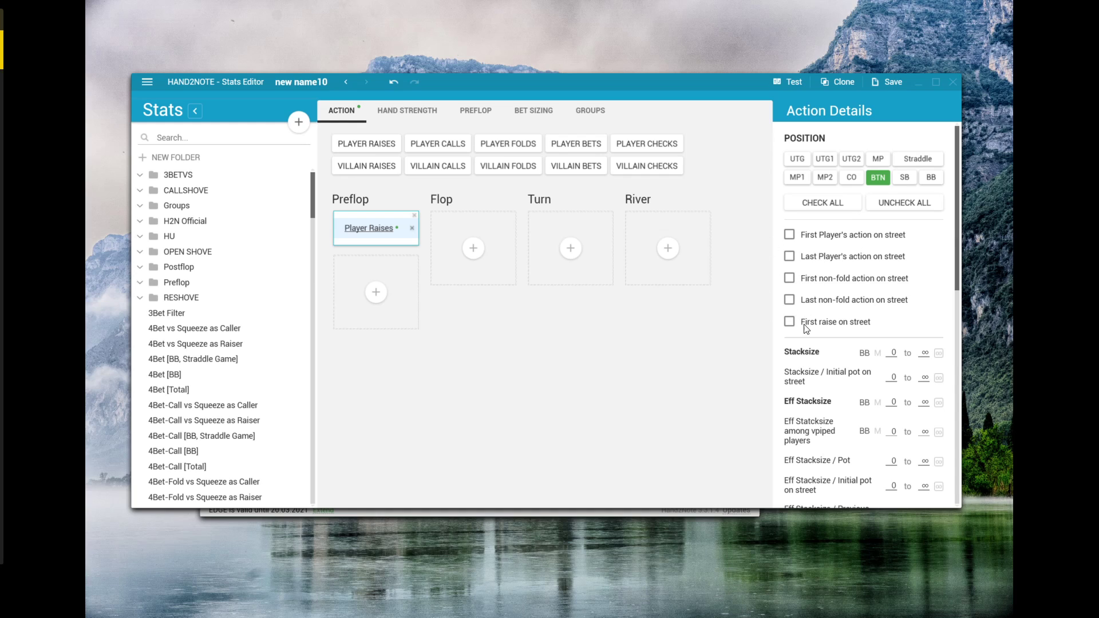
click(790, 279)
- Review the remaining action details for the Player Raises action, including stack size, bet size, all-in and stat range conditions
scroll(857, 289, down, 3)
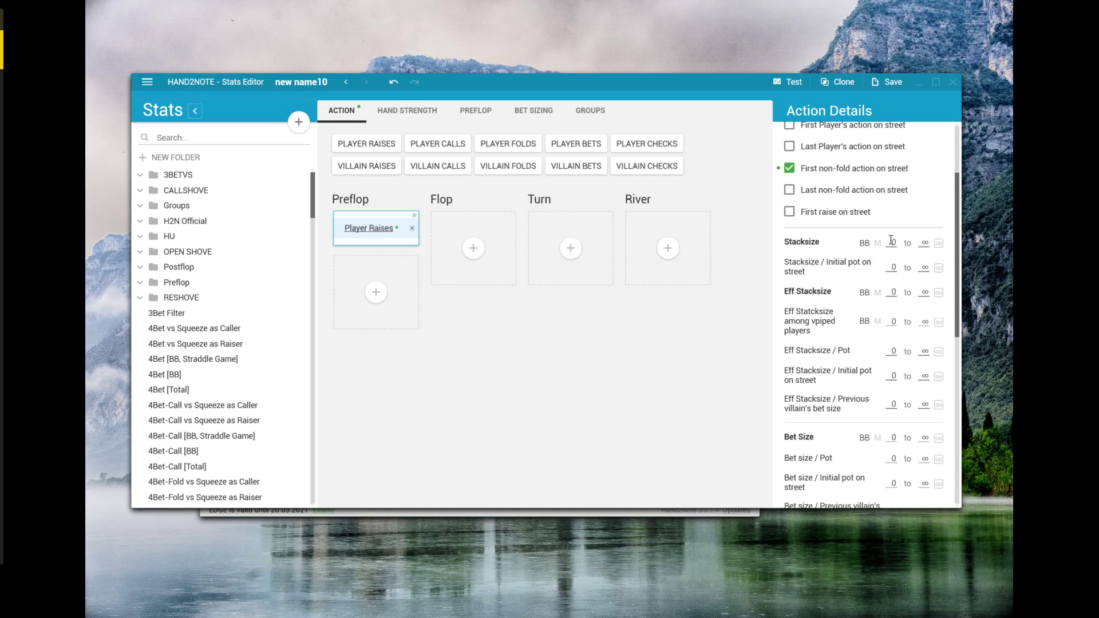
scroll(881, 258, down, 1)
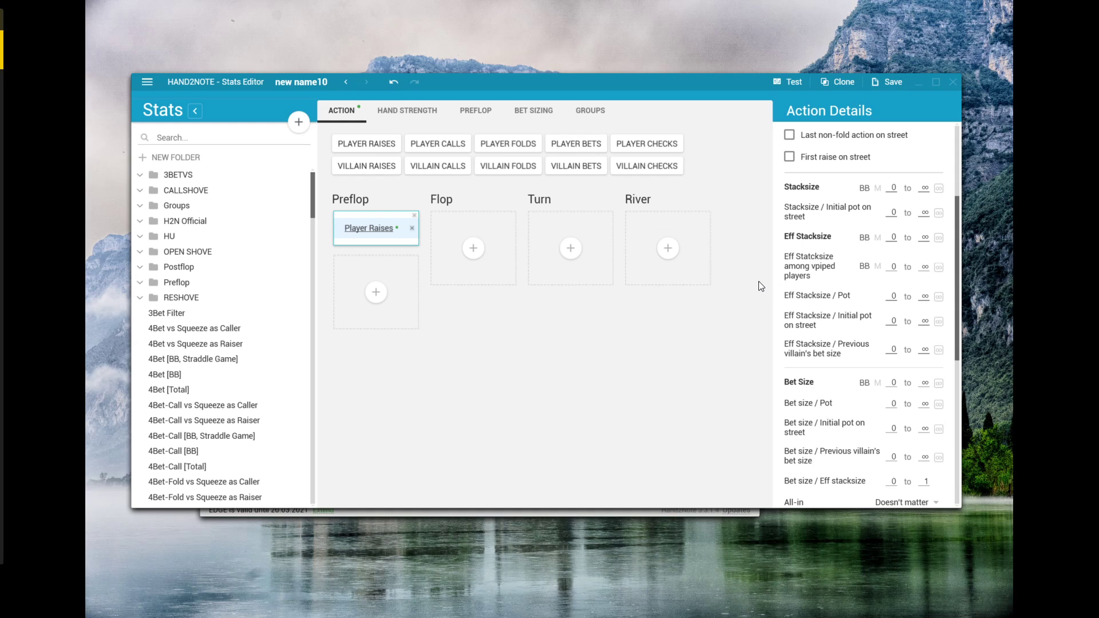
scroll(813, 289, down, 2)
click(890, 275)
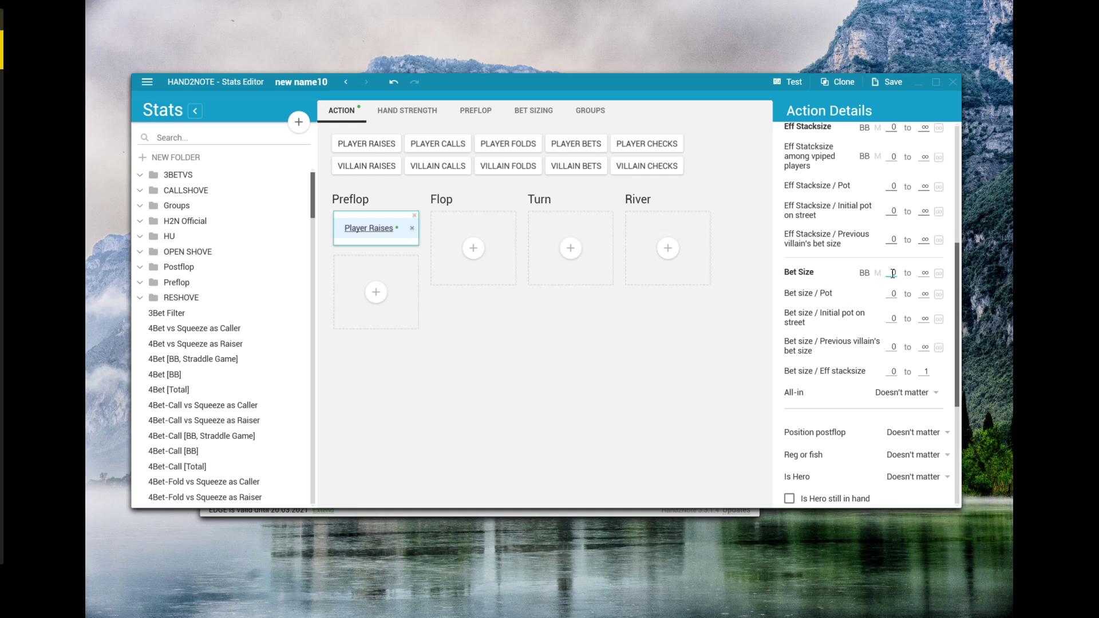
scroll(893, 274, down, 1)
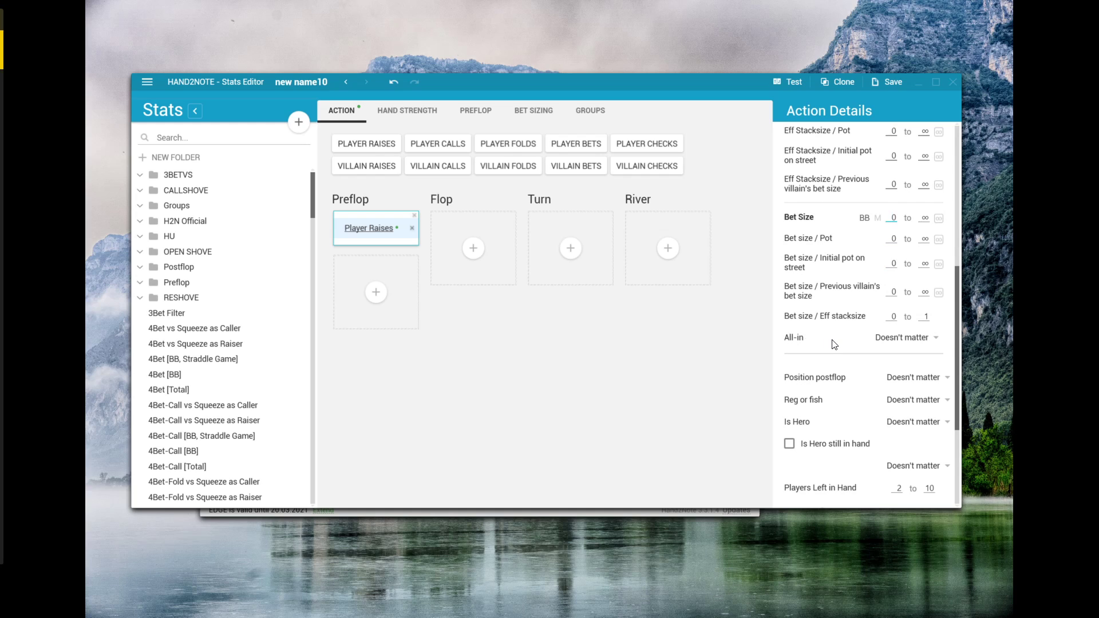
scroll(834, 344, down, 1)
scroll(834, 343, down, 2)
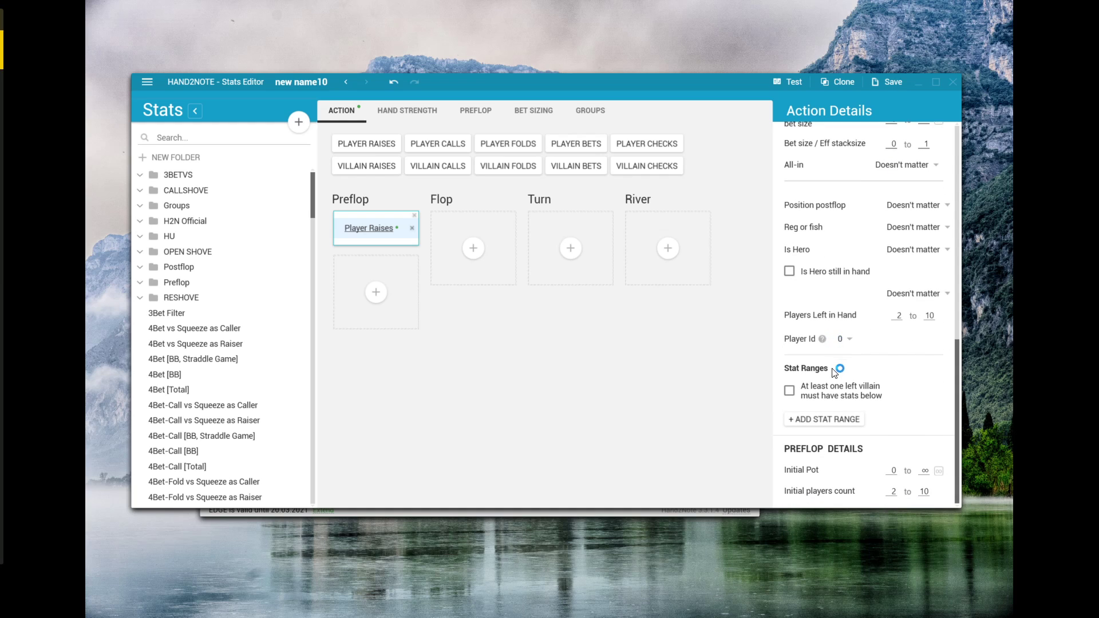
scroll(830, 377, up, 5)
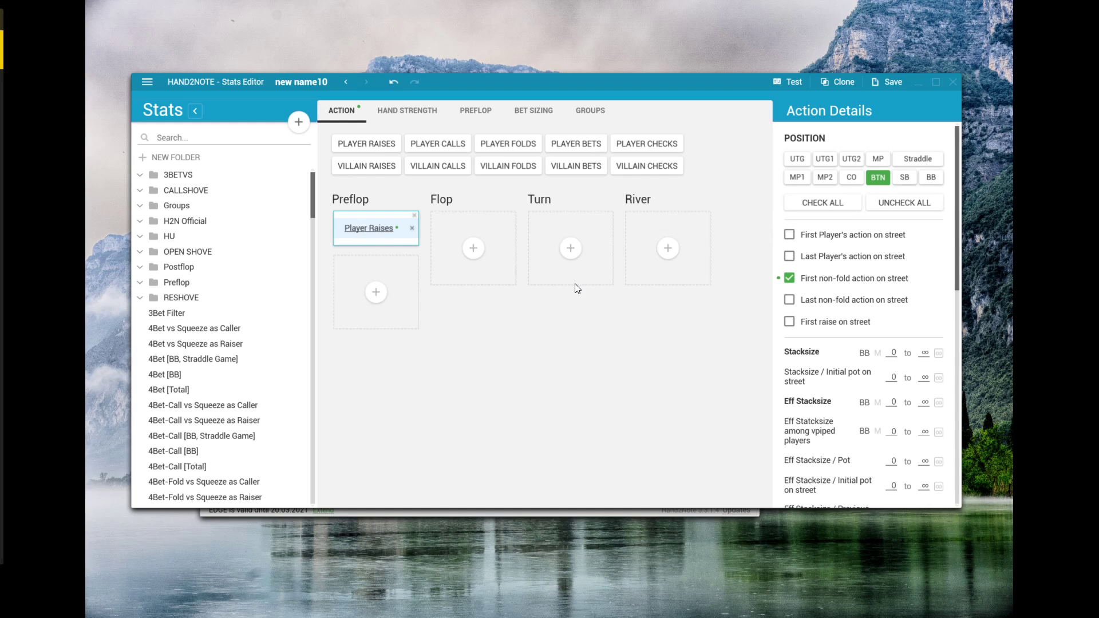
- Test the stat, browse the matching hands, open the first one in the replayer, and close the test results
click(787, 81)
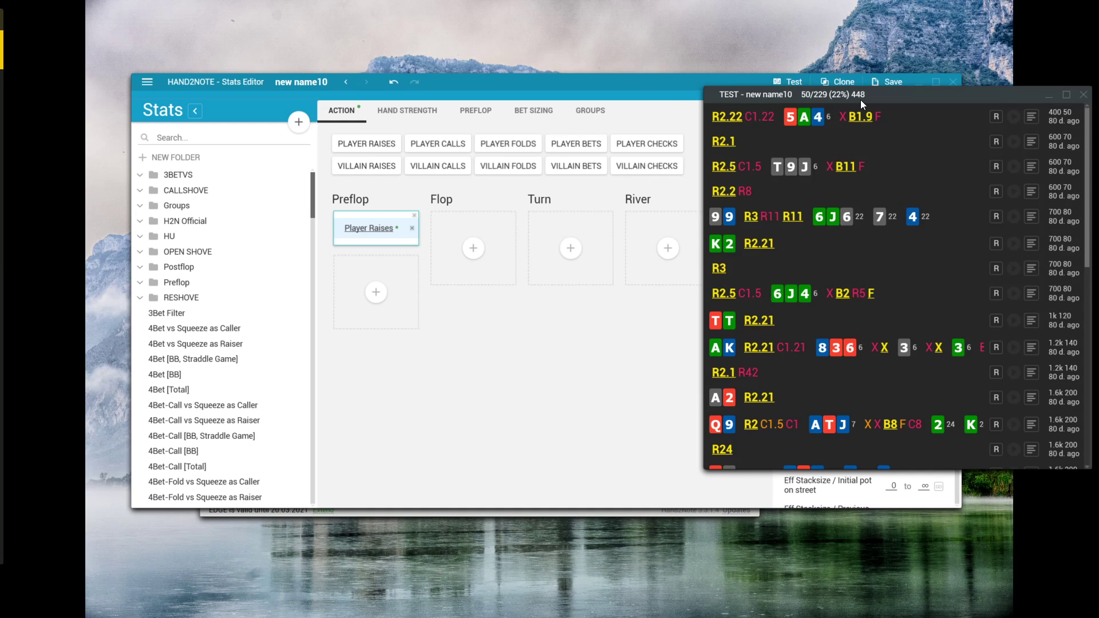
drag(896, 97, 608, 102)
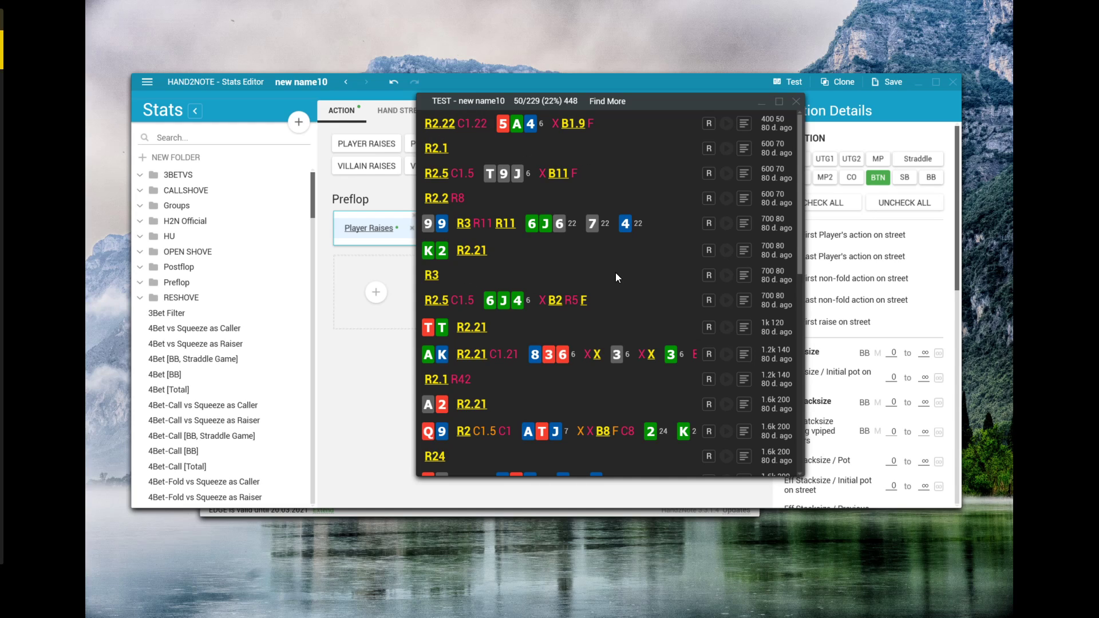
scroll(617, 269, down, 9)
scroll(621, 256, down, 3)
scroll(612, 229, up, 13)
click(725, 124)
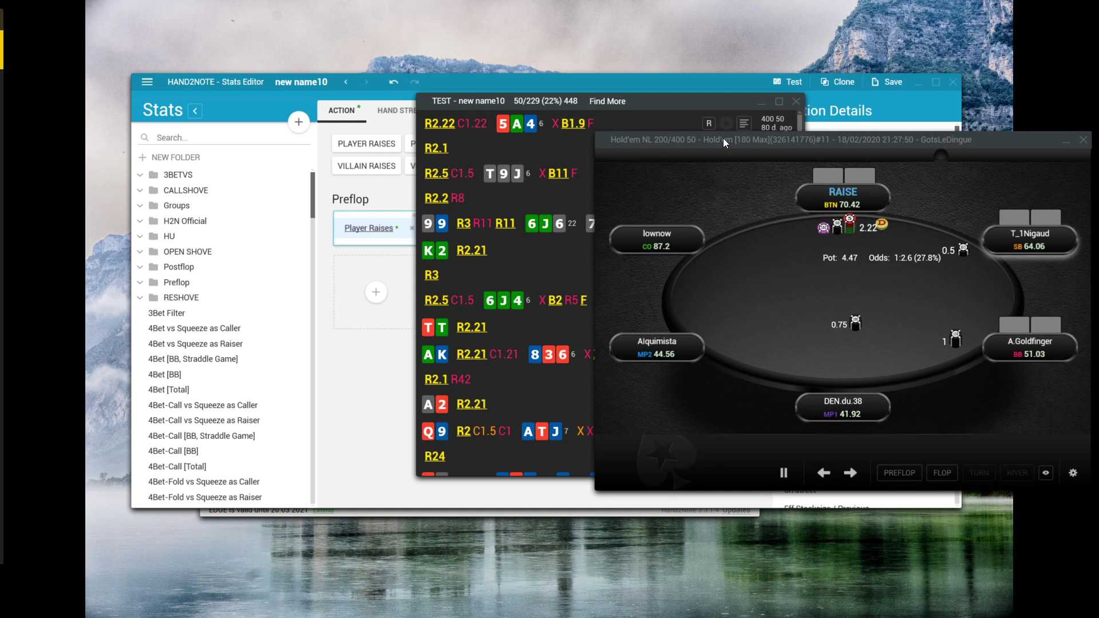
key(Escape)
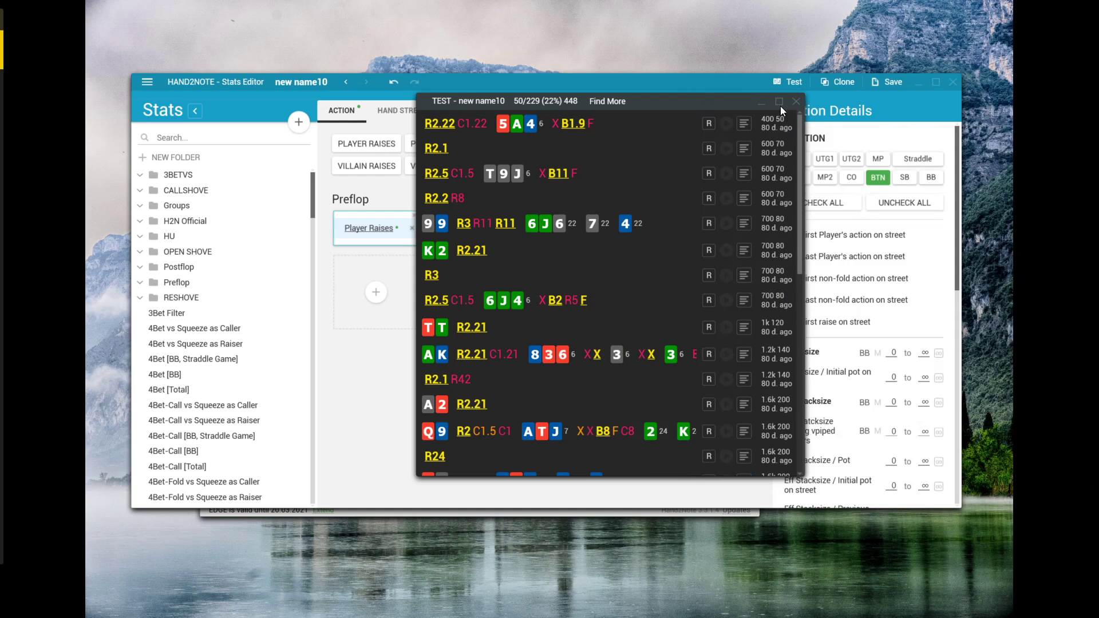
click(796, 101)
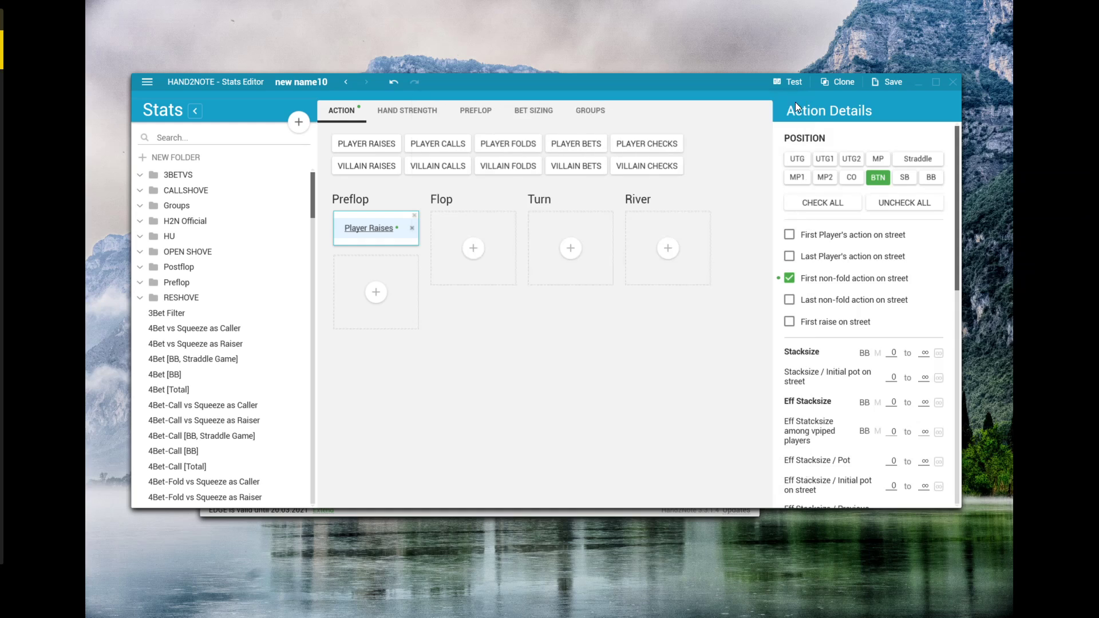
- Replace the preflop Player Raises action with Villain Raises, restricted to the BTN position and First non-fold action on street
click(414, 214)
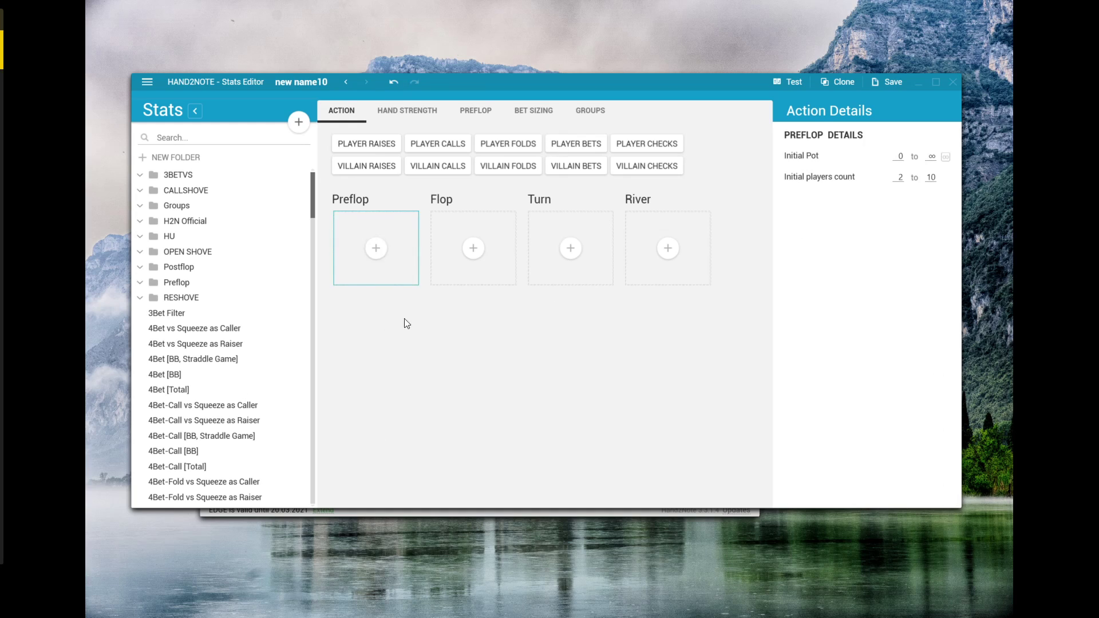
click(367, 167)
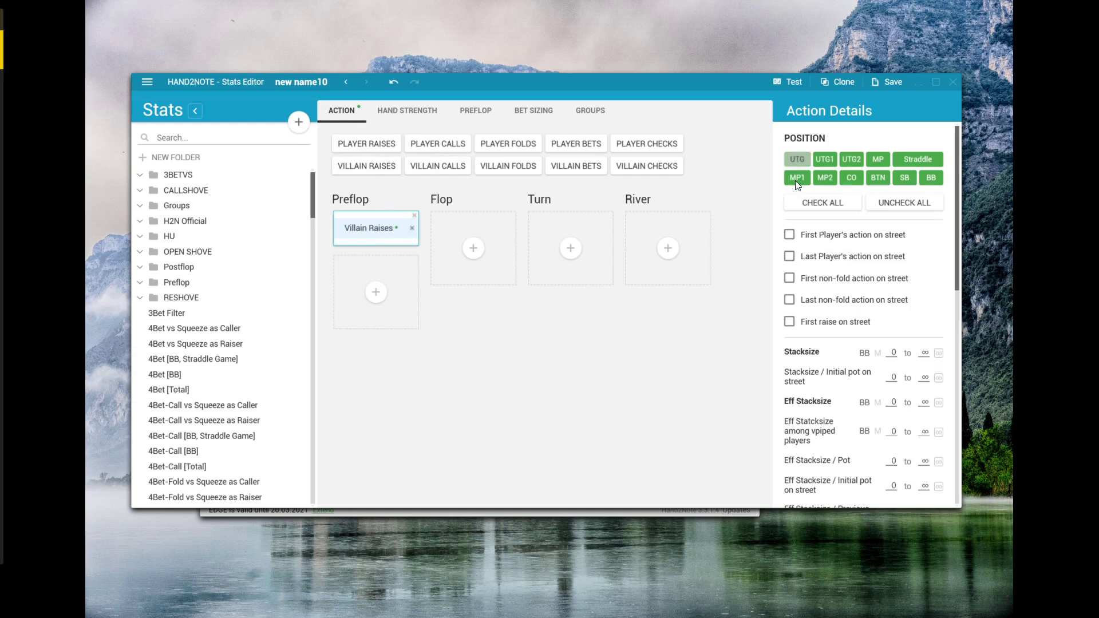
click(826, 177)
click(824, 160)
click(877, 160)
click(916, 160)
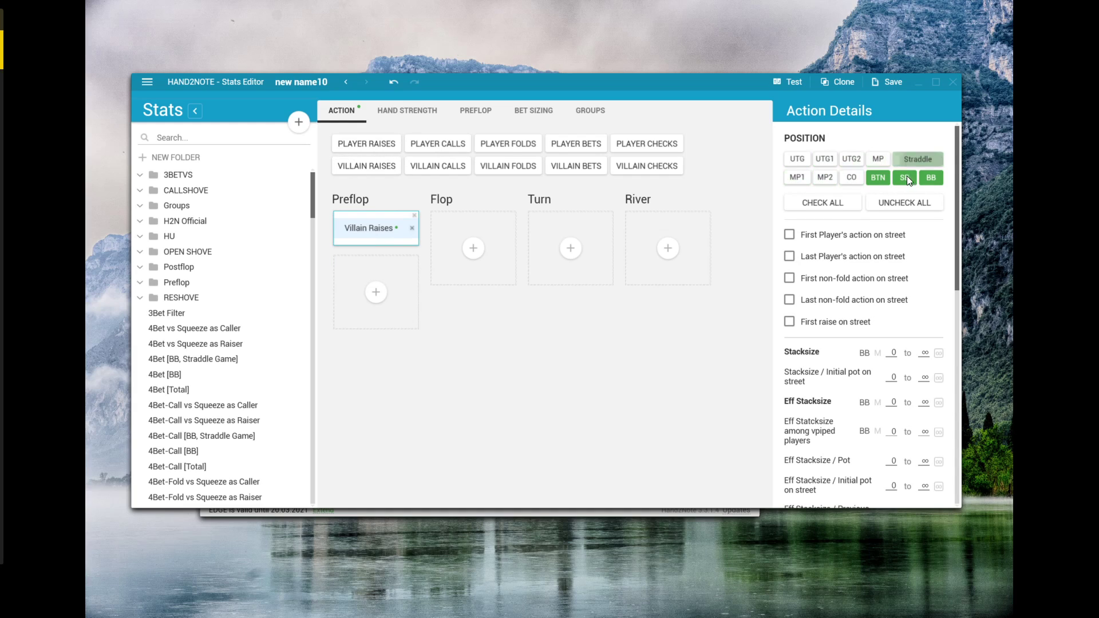
click(794, 284)
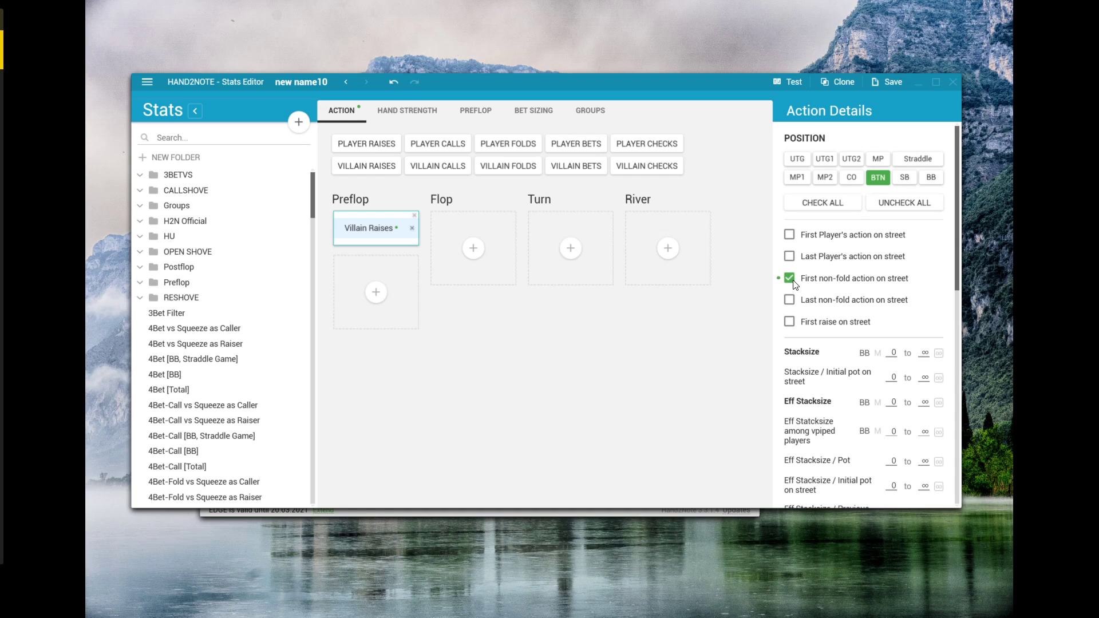
- Set the All-in condition of the Villain Raises action to Exclude All-in
scroll(847, 343, down, 4)
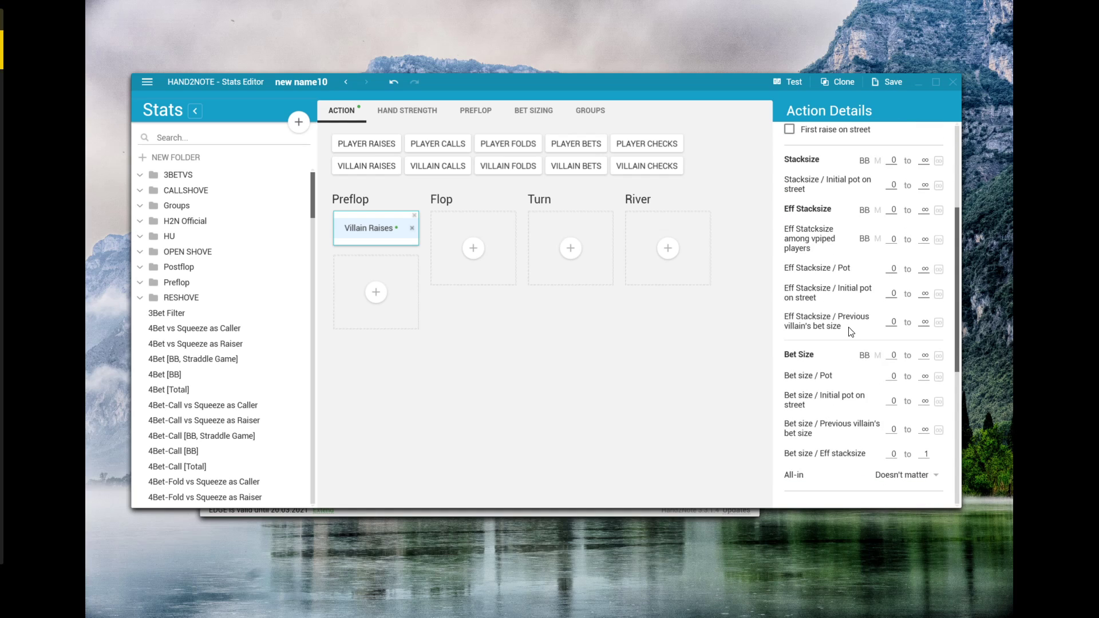
scroll(848, 360, down, 2)
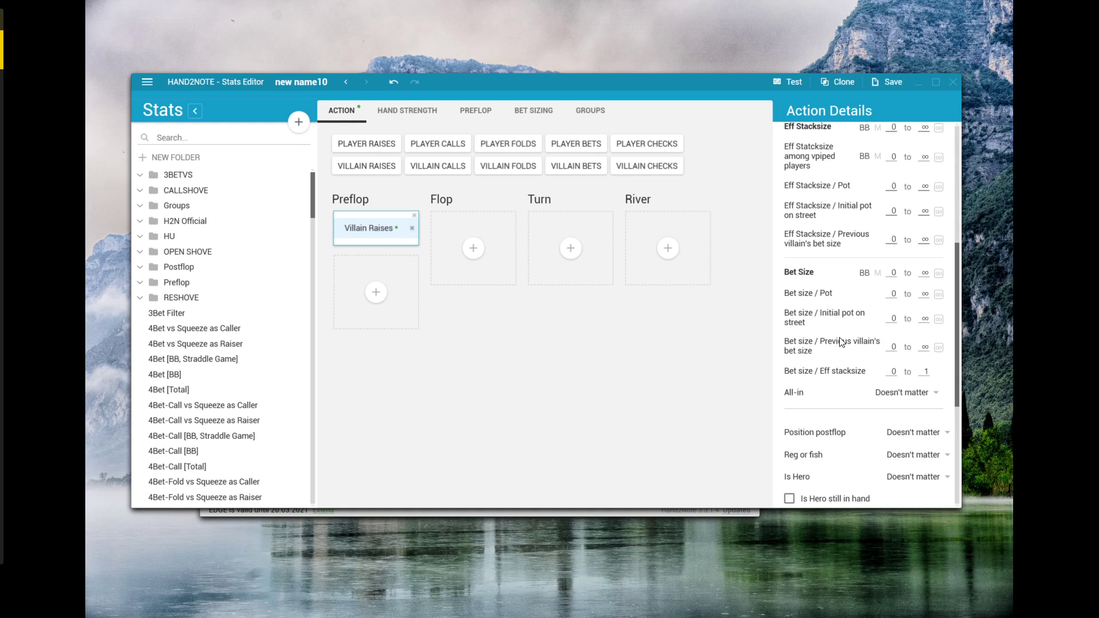
click(897, 394)
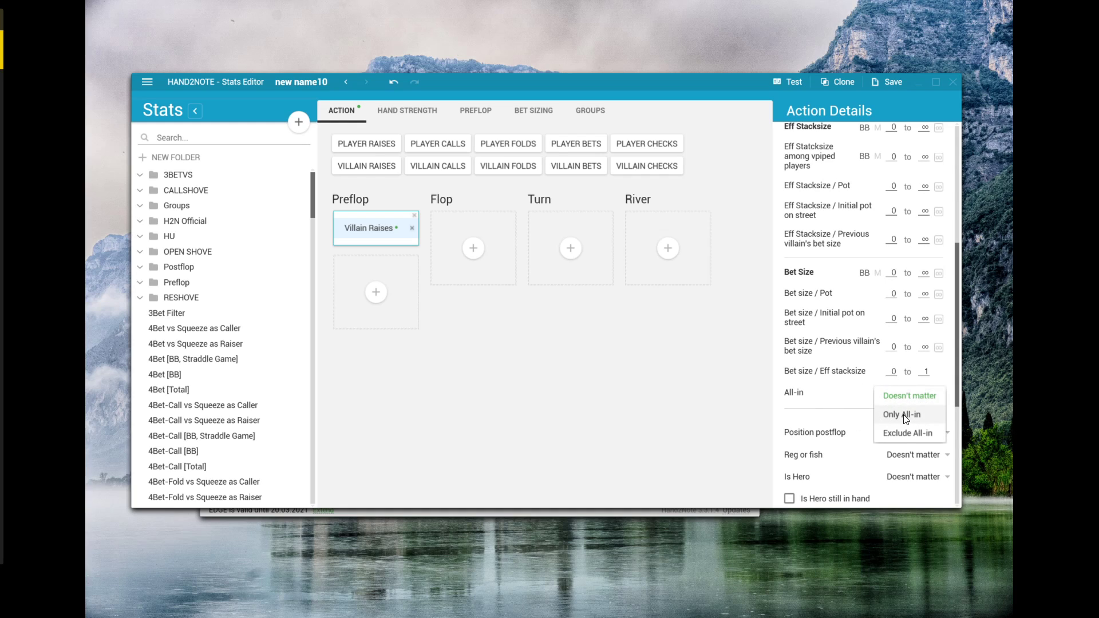
click(913, 434)
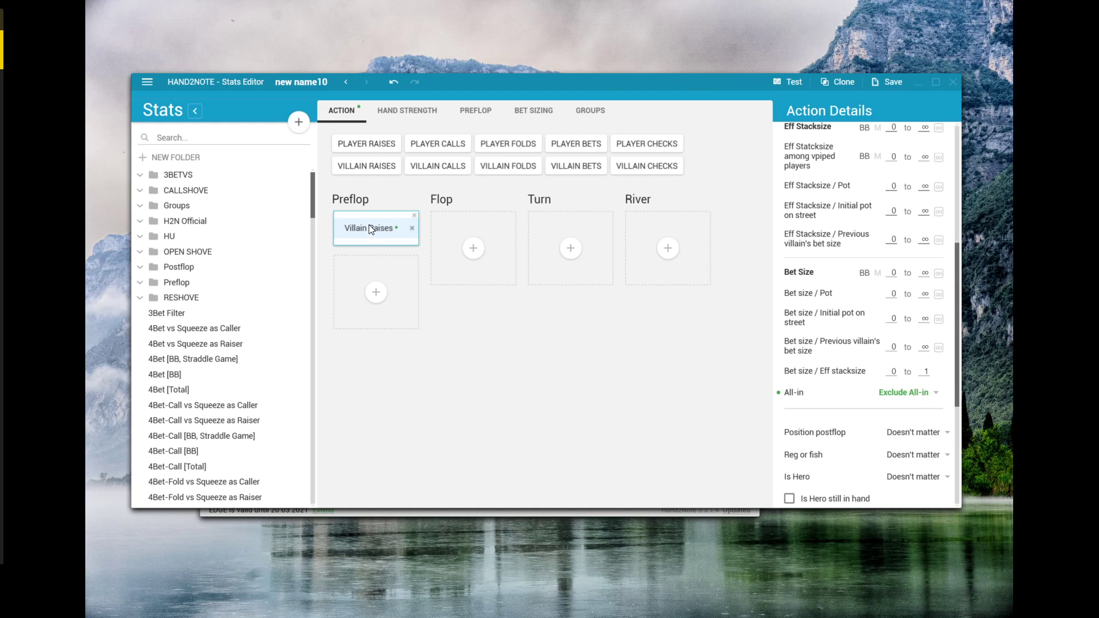
- Add a preflop Player Raises action after the villain's raise and restrict it to the BB position
click(373, 145)
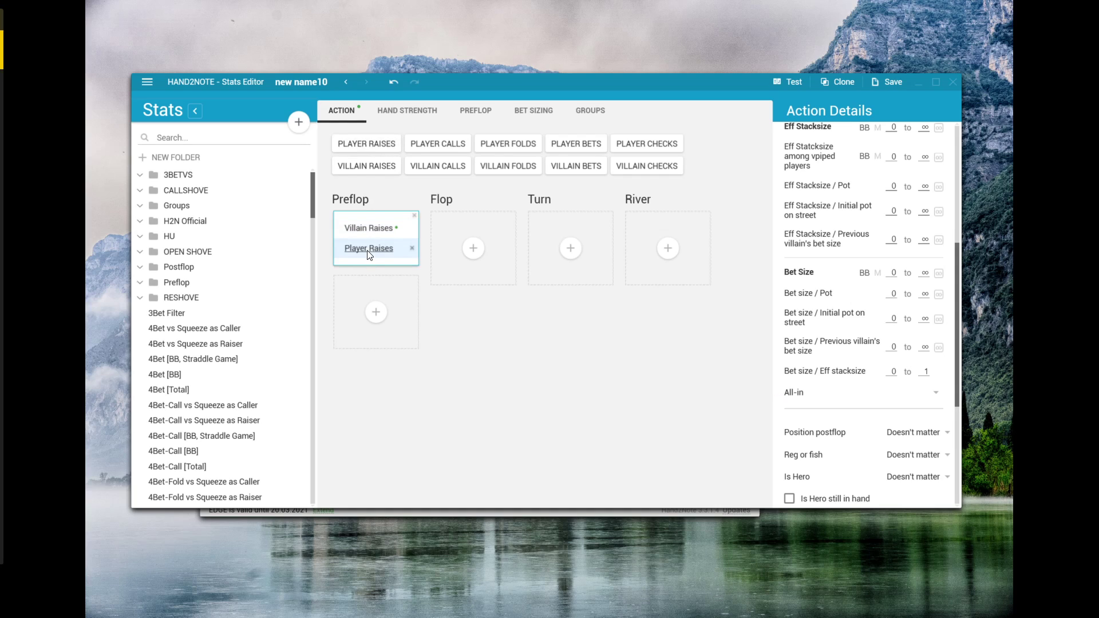
scroll(861, 268, up, 4)
scroll(859, 268, up, 2)
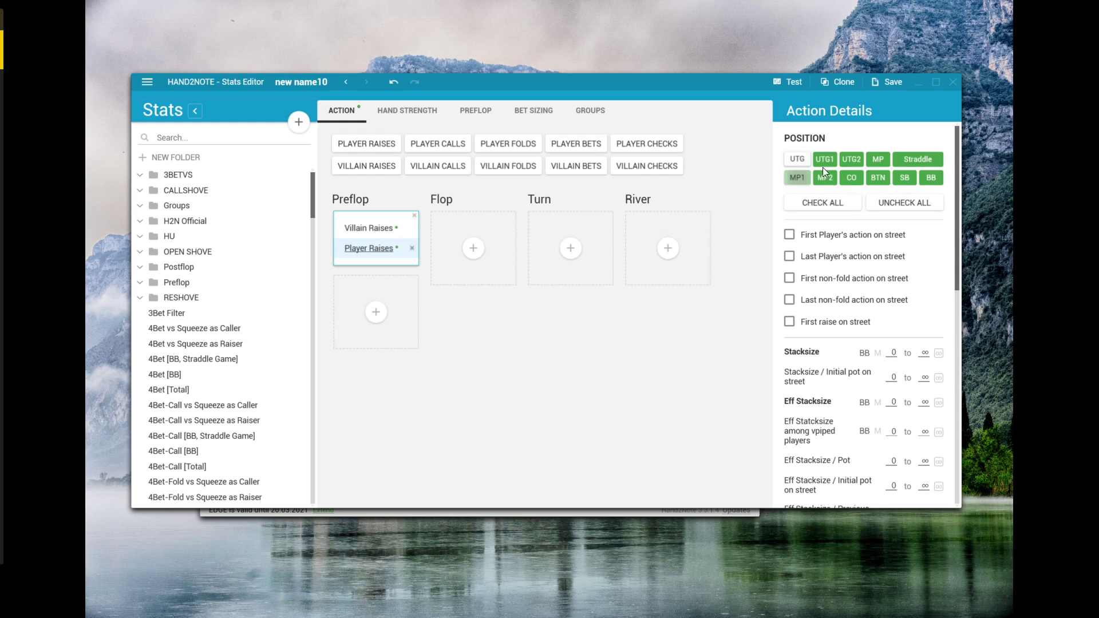
click(912, 162)
click(905, 177)
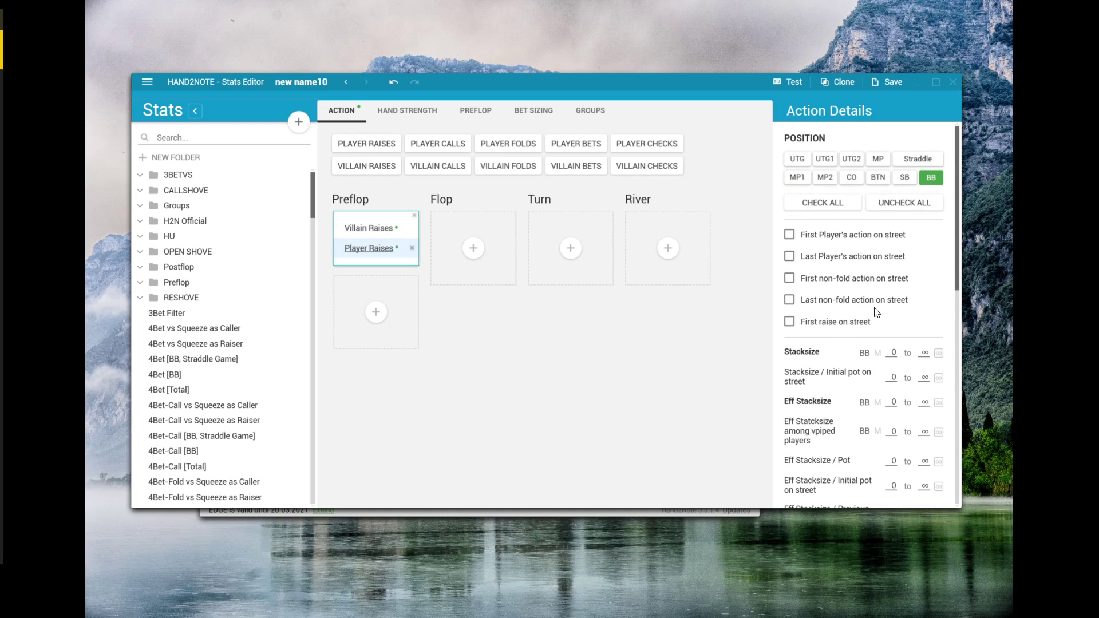
- Review the detail conditions and All-in options available for the Player Raises action
scroll(878, 309, down, 5)
scroll(879, 306, down, 2)
scroll(876, 303, up, 8)
scroll(836, 372, down, 4)
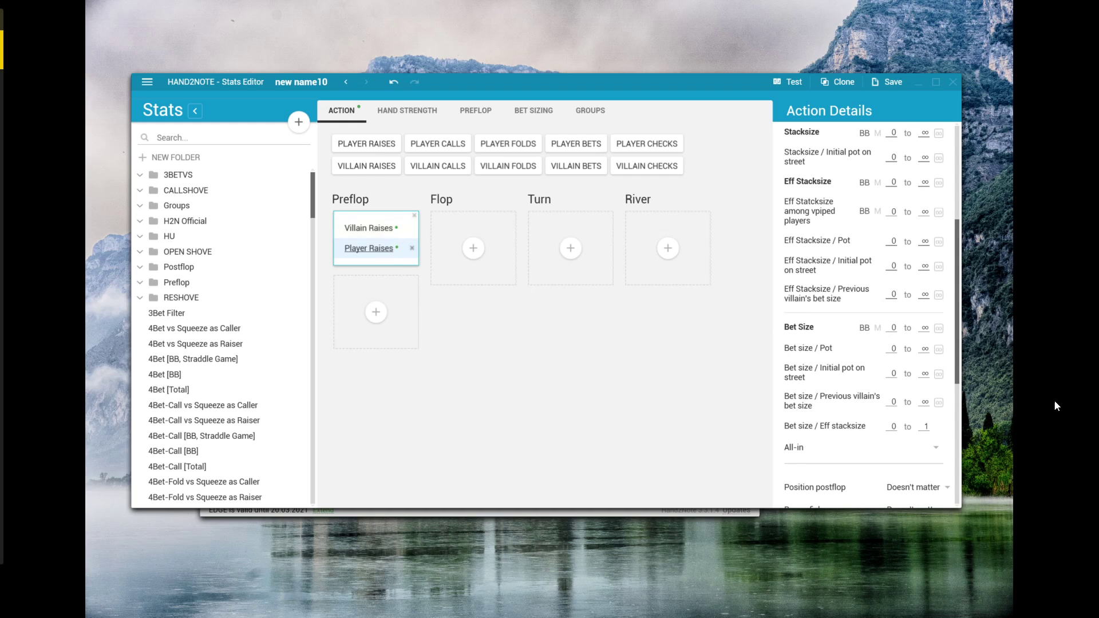
scroll(877, 417, down, 2)
click(936, 339)
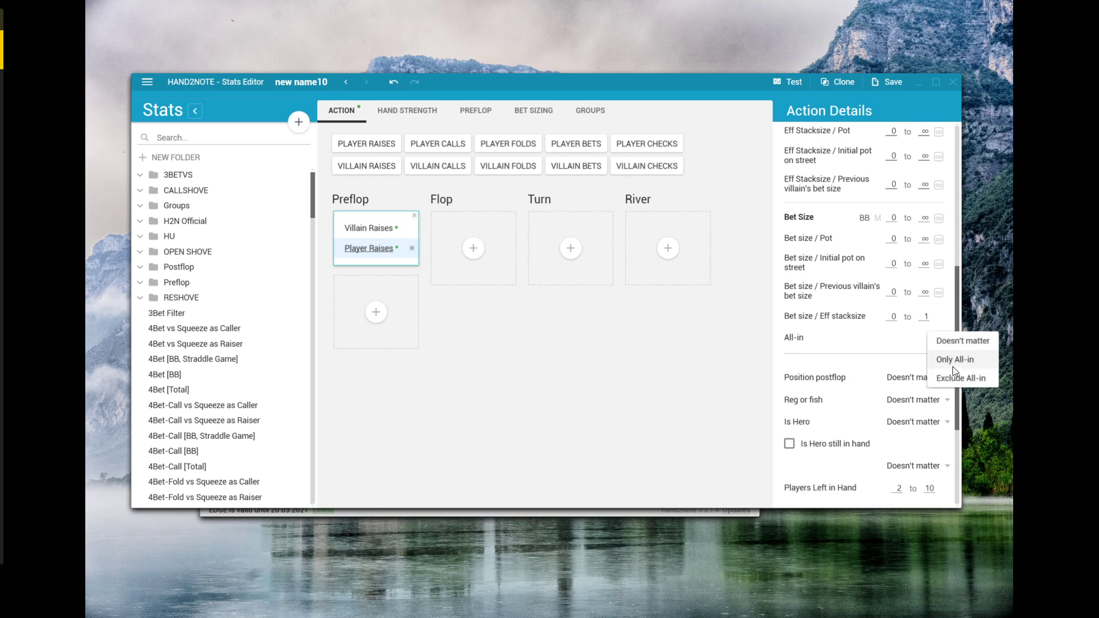
click(827, 274)
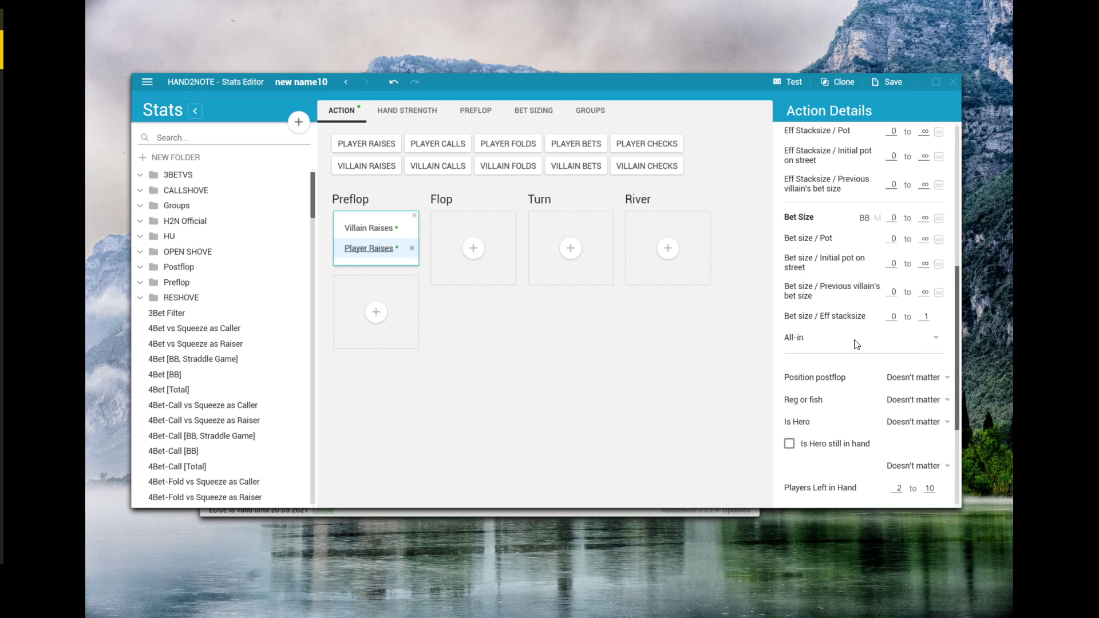
- Try Bet Size values of 7 and 10 BB on the Player Raises action and clear the entry
scroll(858, 344, up, 1)
double_click(893, 271)
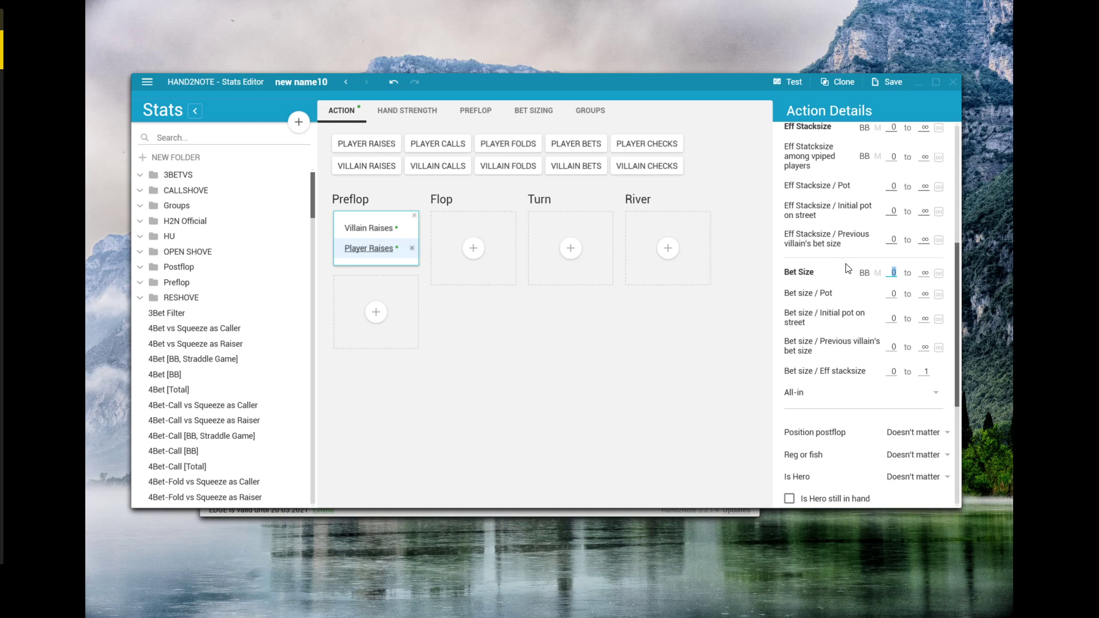
text(7)
text(10)
key(Delete)
scroll(855, 360, up, 5)
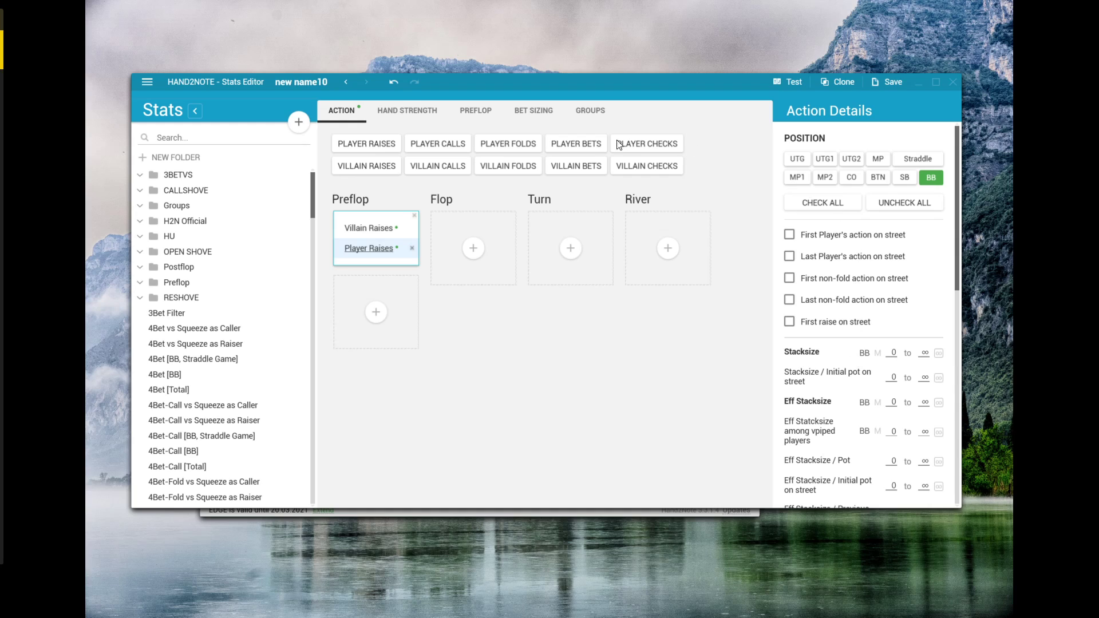